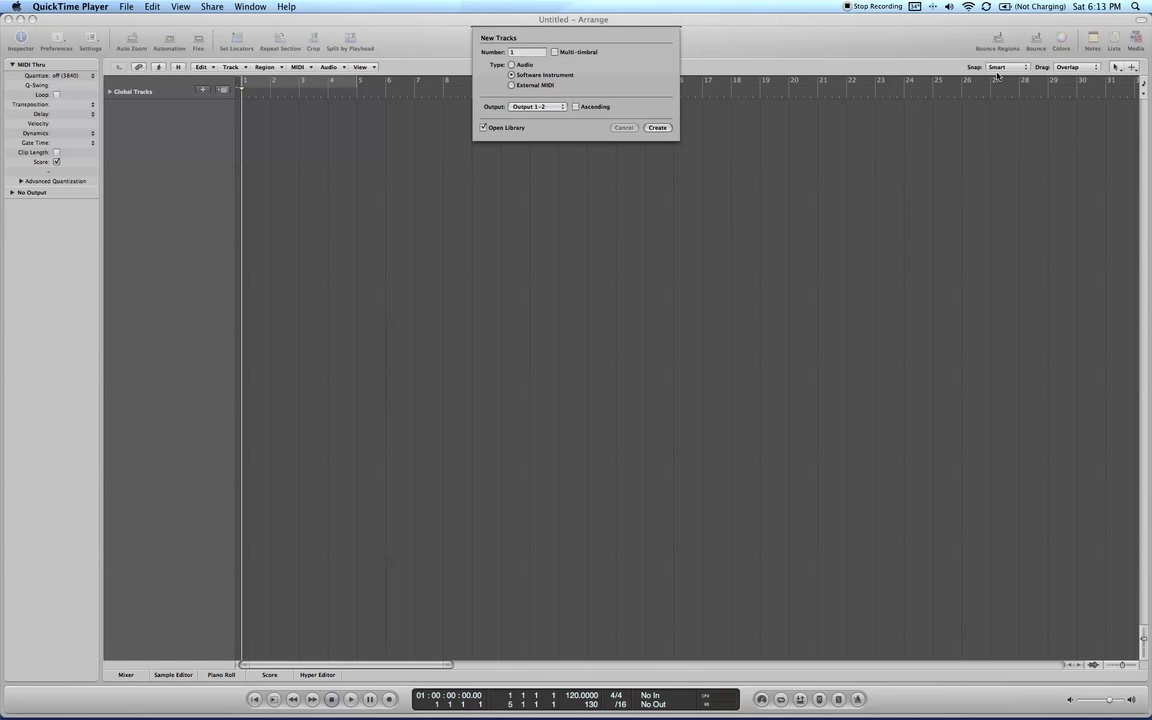
Create one software instrument track and load the Massive synthesizer in its instrument slot
{"action": "left_click", "coordinate": [659, 128]}
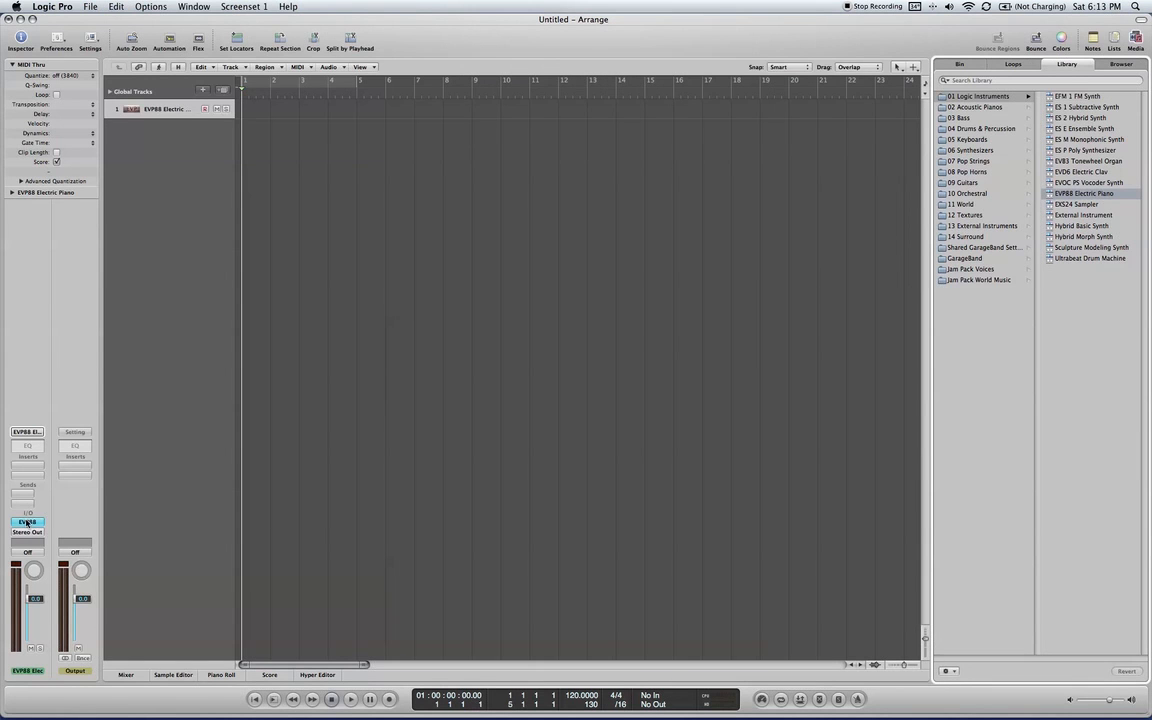
{"action": "left_click", "coordinate": [27, 521]}
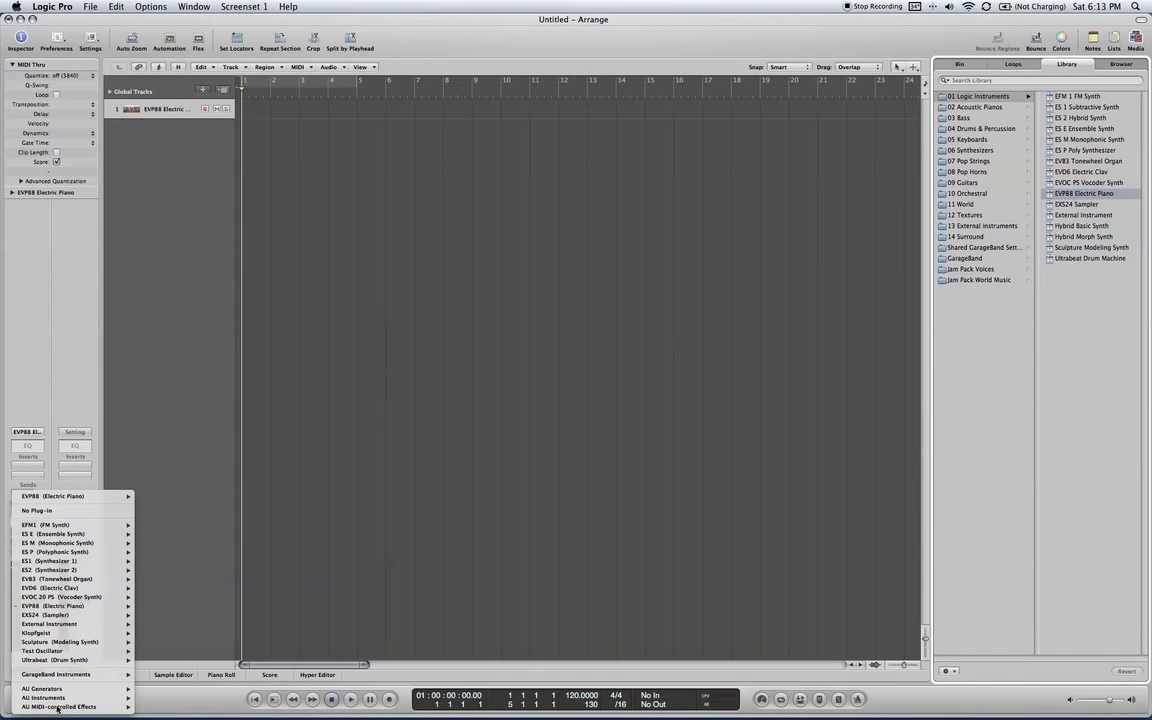
{"action": "mouse_move", "coordinate": [58, 699]}
{"action": "mouse_move", "coordinate": [190, 707]}
{"action": "mouse_move", "coordinate": [272, 699]}
{"action": "left_click", "coordinate": [314, 676]}
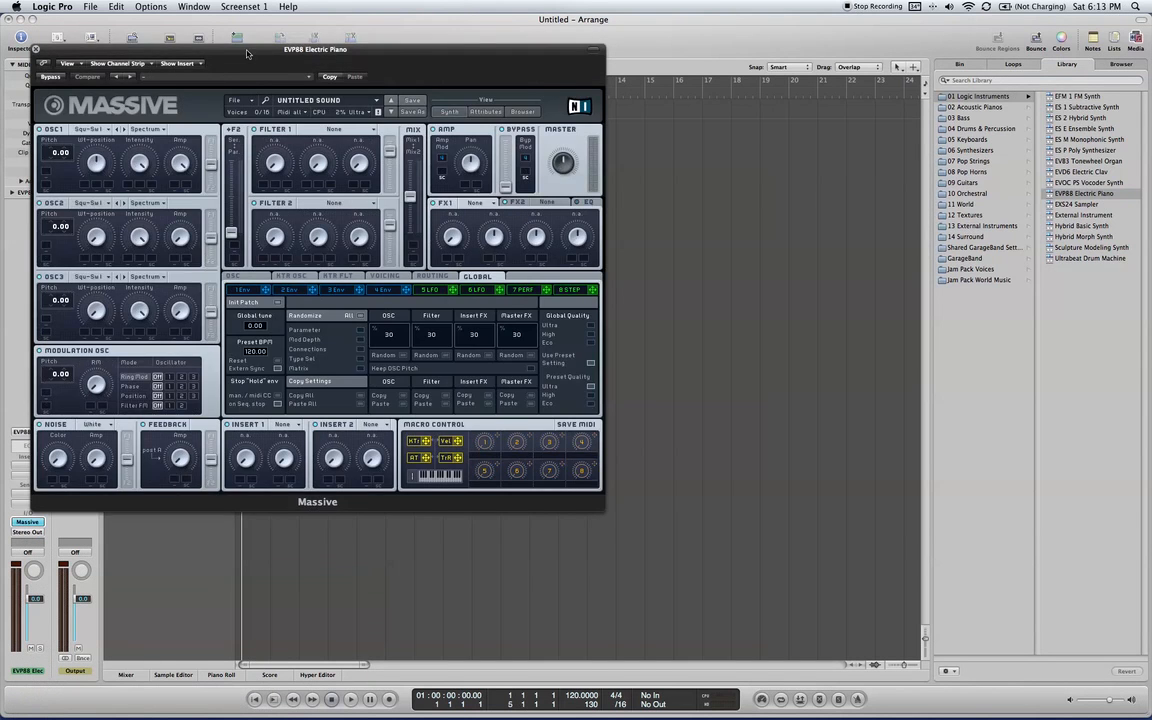
Move the Massive window toward the centre of the arrangement and show the Caps Lock Keyboard for playing notes
{"action": "left_click_drag", "start_coordinate": [226, 45], "coordinate": [452, 102]}
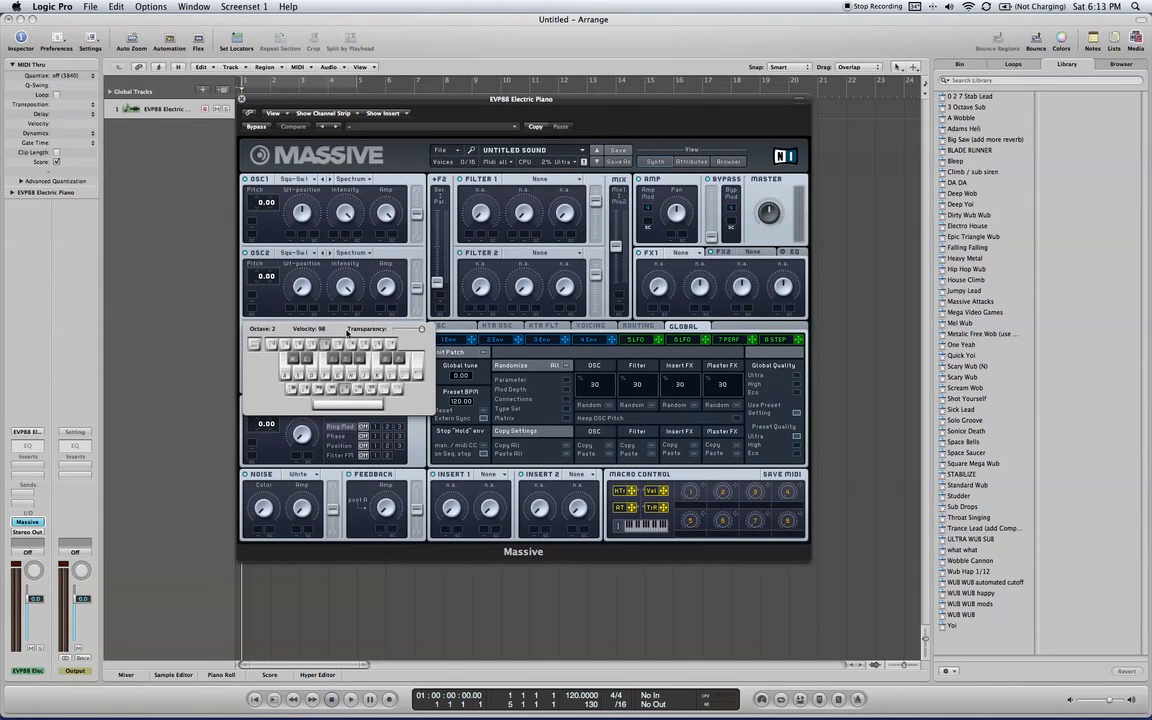
{"action": "key", "text": "Caps_Lock"}
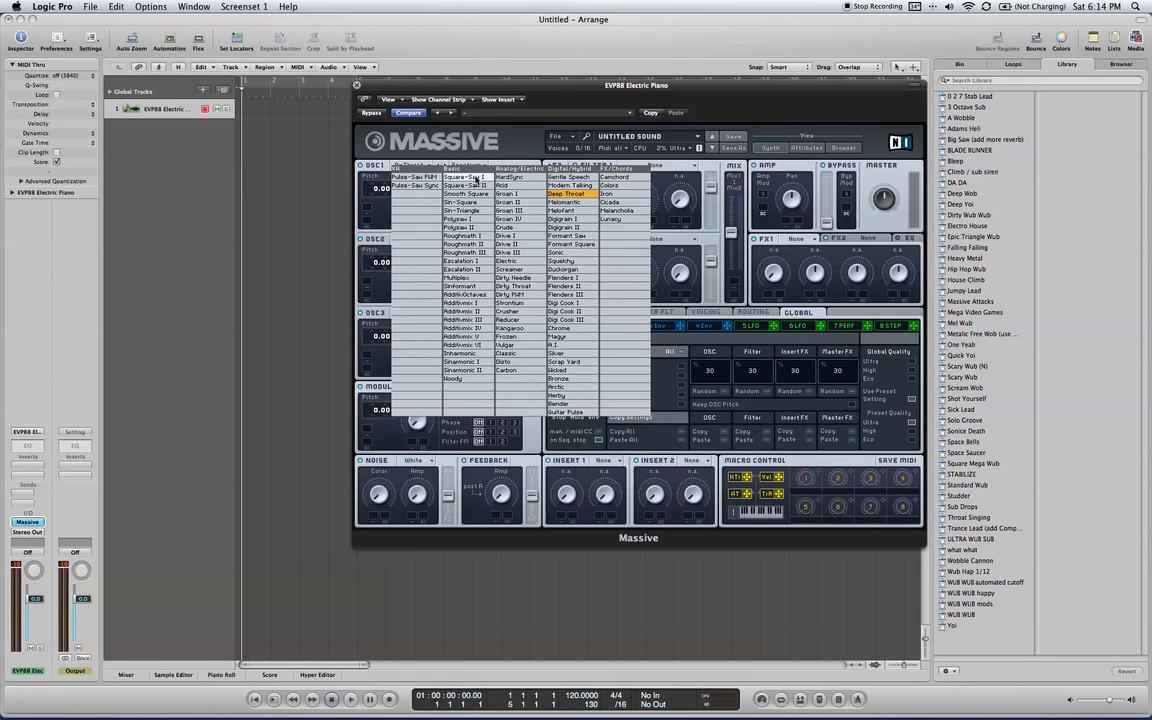
Set the OSC1 wavetable to Digigrain I and raise its Wt-position to about the middle
{"action": "left_click", "coordinate": [477, 177]}
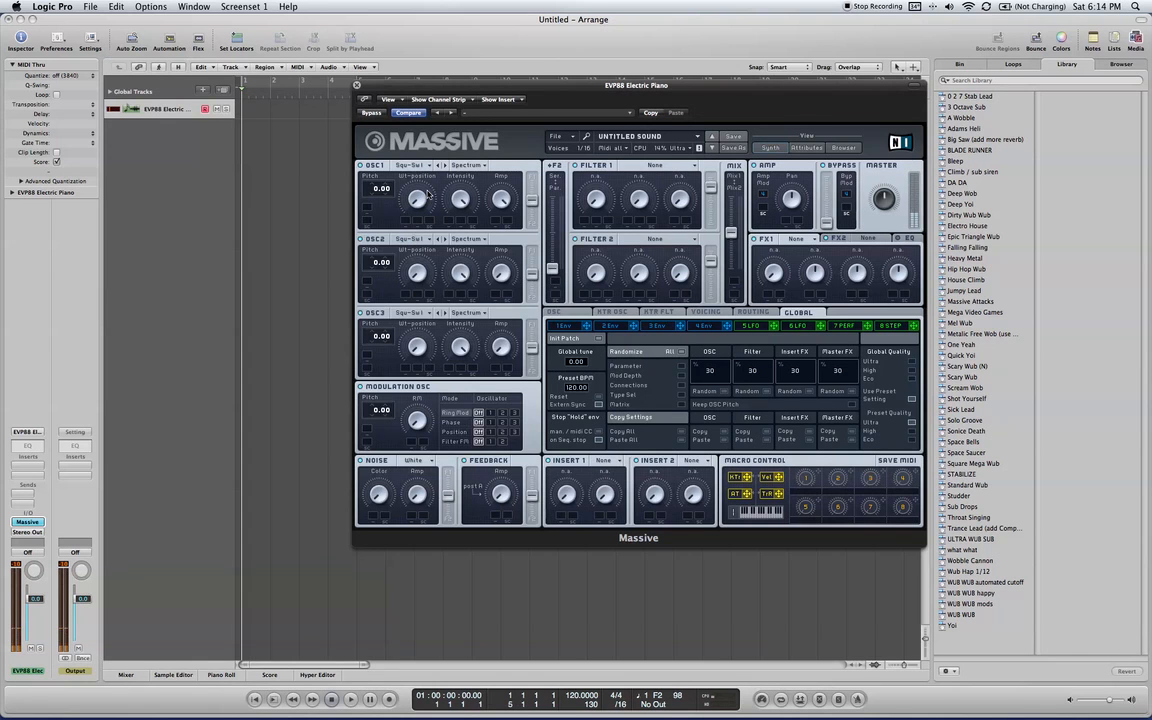
{"action": "left_click", "coordinate": [425, 166]}
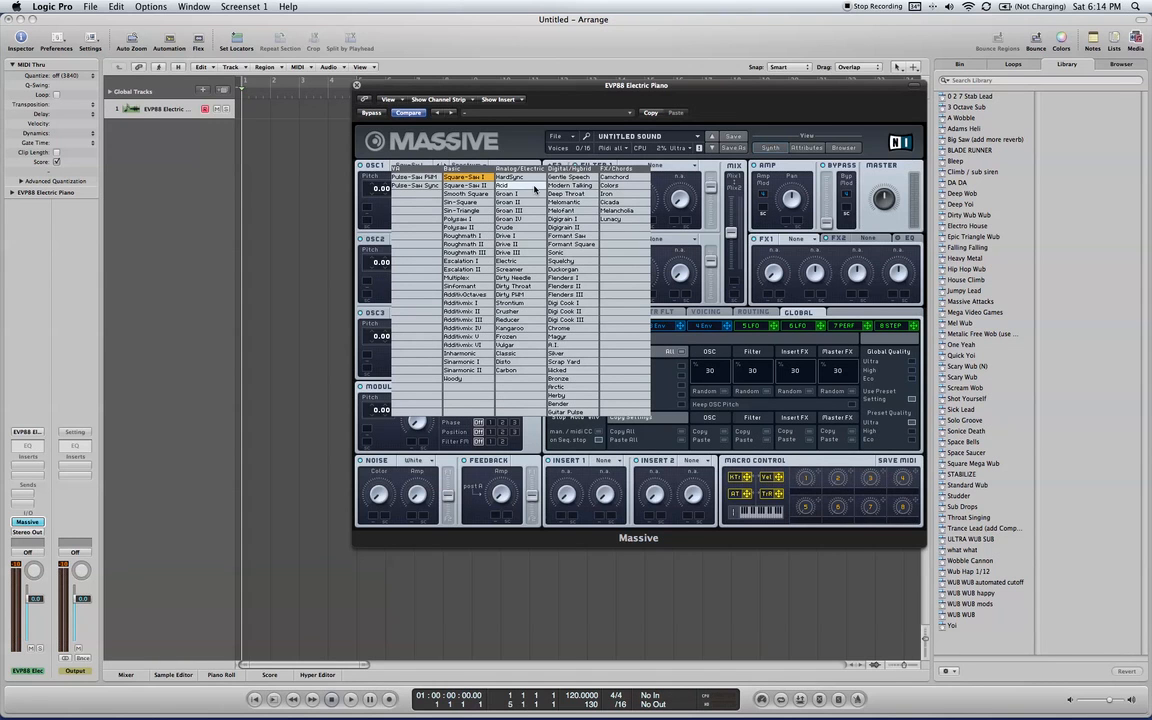
{"action": "left_click", "coordinate": [576, 220]}
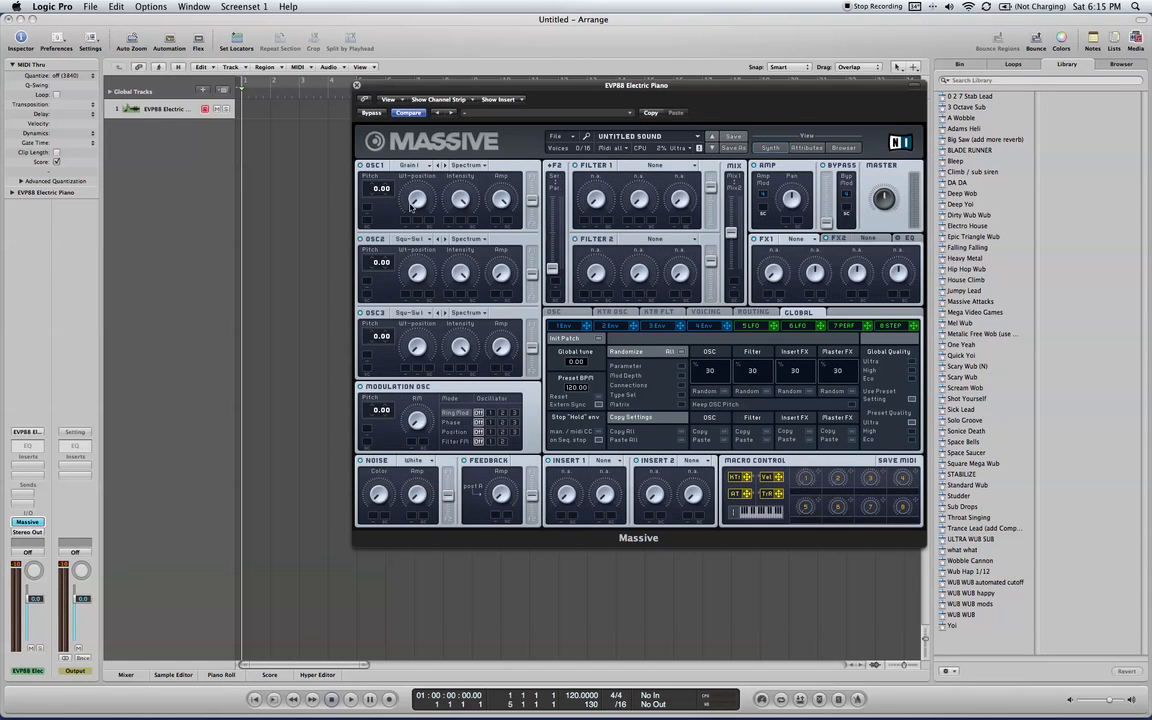
{"action": "left_click_drag", "start_coordinate": [412, 175], "coordinate": [416, 122]}
Assign LFO 5 to the OSC1 Wt-position and set an upward modulation range on it
{"action": "left_click", "coordinate": [761, 332]}
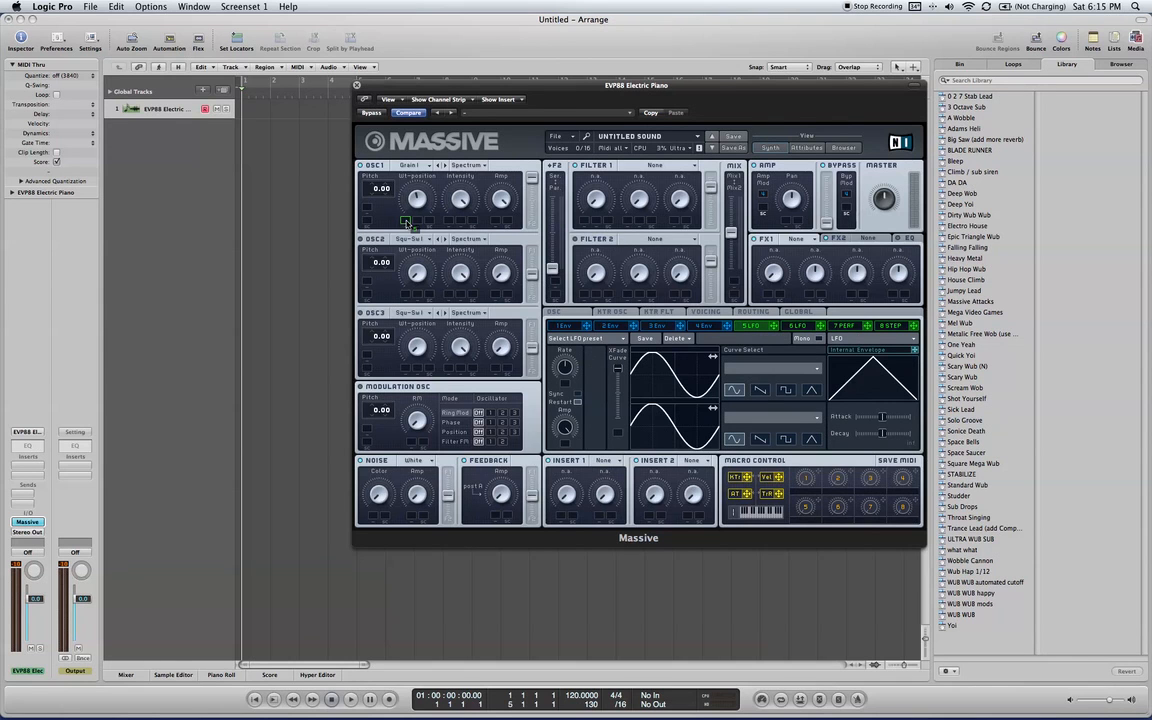
{"action": "left_click_drag", "start_coordinate": [407, 224], "coordinate": [405, 210]}
{"action": "key", "text": "XF86AudioRaiseVolume"}
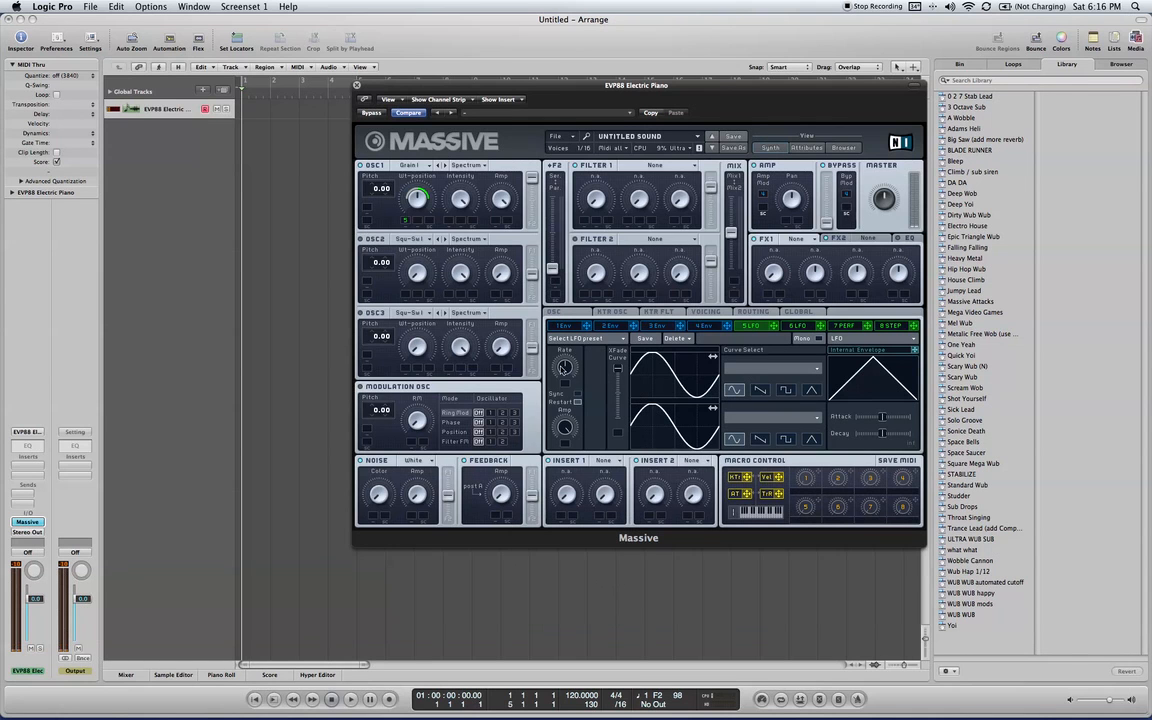
Try syncing LFO 5 to the tempo with a ratio of 1/2, and switch sync back off
{"action": "left_click", "coordinate": [576, 395]}
{"action": "left_click_drag", "start_coordinate": [566, 375], "coordinate": [565, 366]}
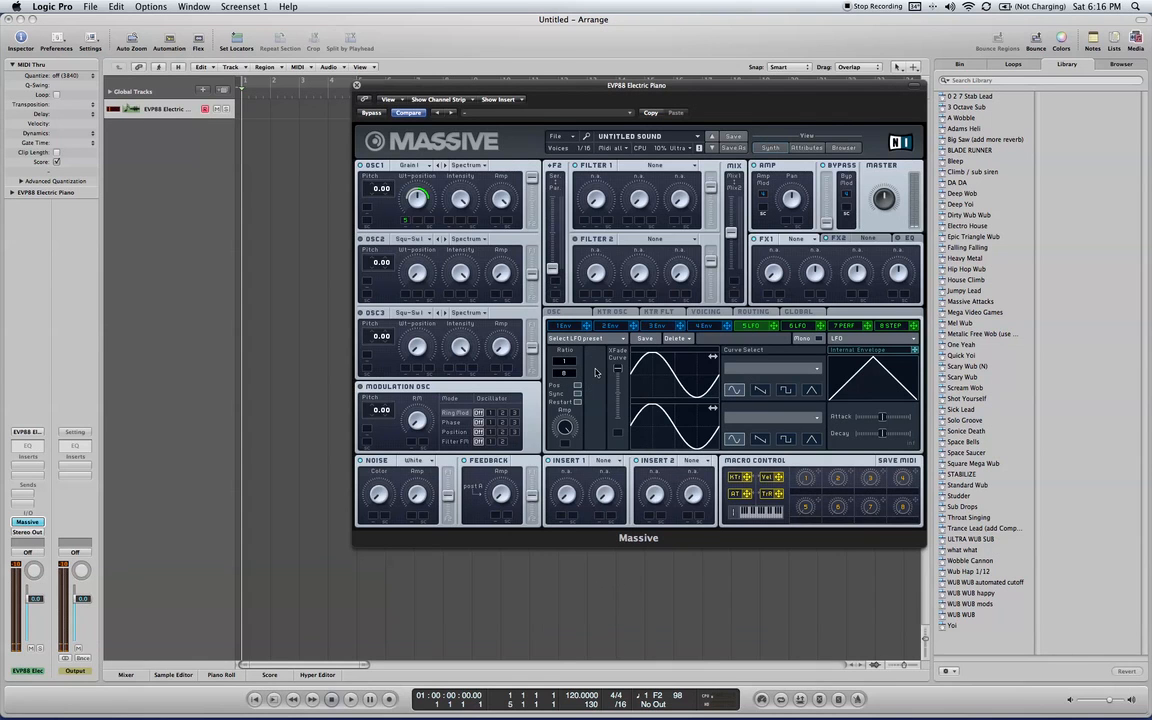
{"action": "left_click_drag", "start_coordinate": [569, 374], "coordinate": [573, 377]}
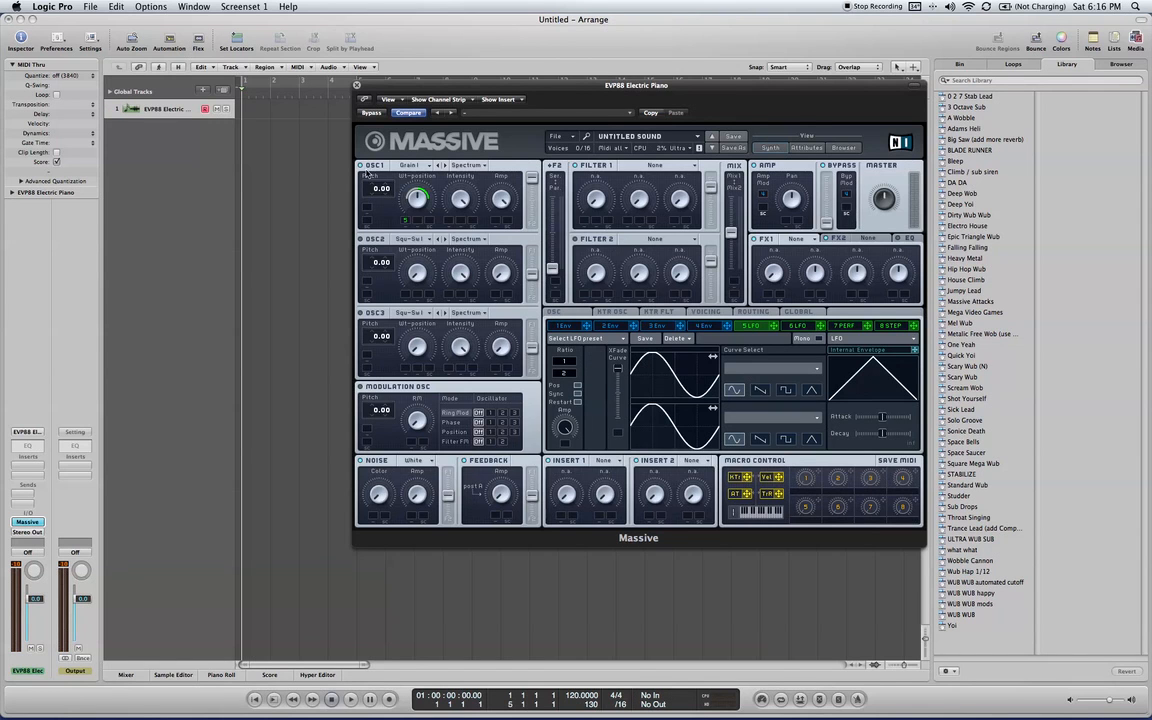
{"action": "left_click", "coordinate": [577, 389]}
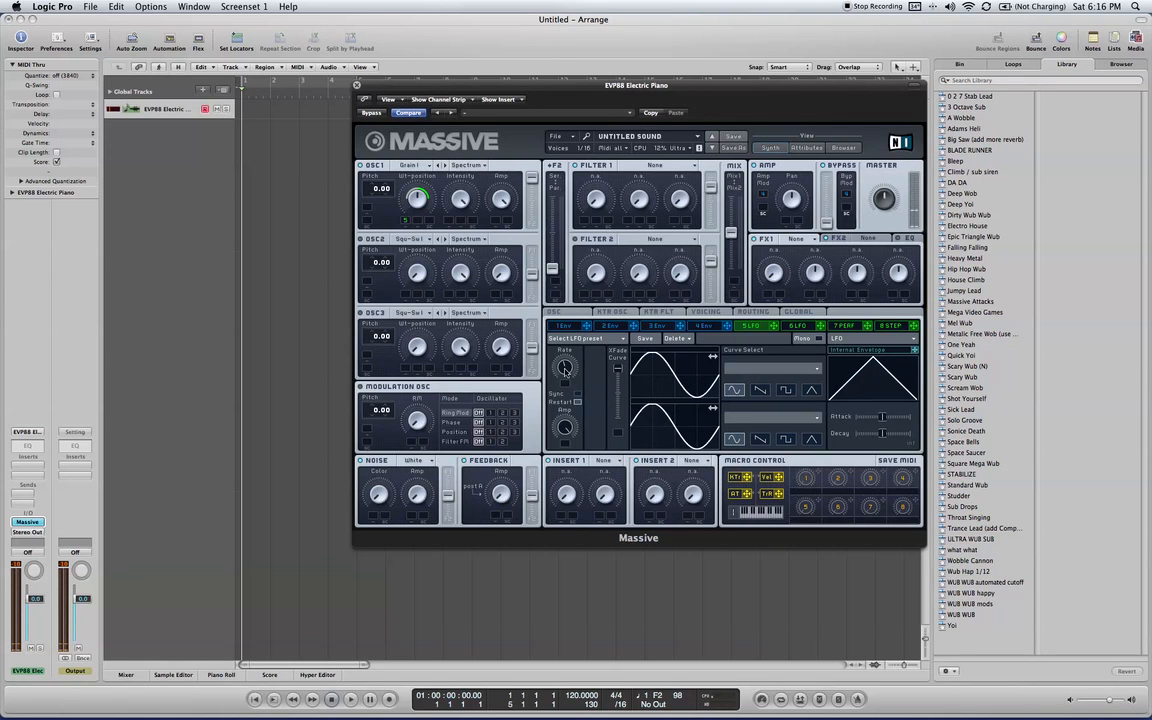
Set Filter 1 to Daft and modulate its cutoff with LFO 5
{"action": "left_click", "coordinate": [655, 165]}
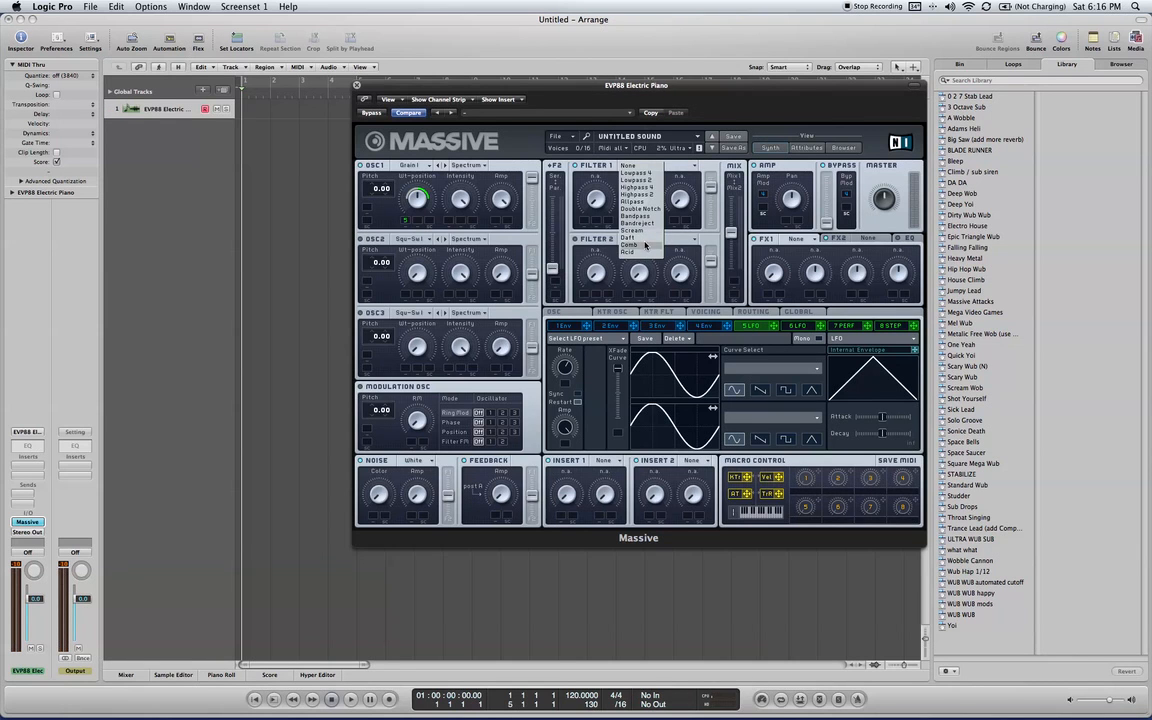
{"action": "left_click", "coordinate": [640, 237]}
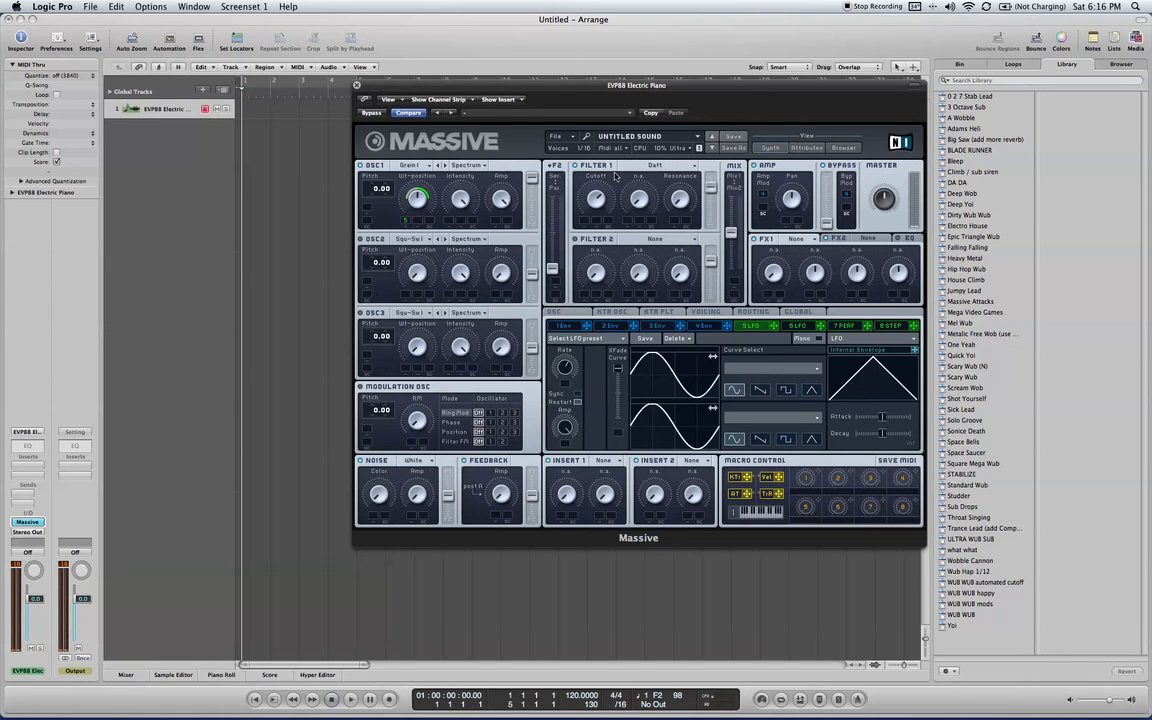
{"action": "left_click_drag", "start_coordinate": [774, 325], "coordinate": [584, 222]}
Set up OSC3 with the Smooth Square wavetable, a pitch of -24.00 and LFO 5 modulating its Wt-position
{"action": "left_click", "coordinate": [424, 313]}
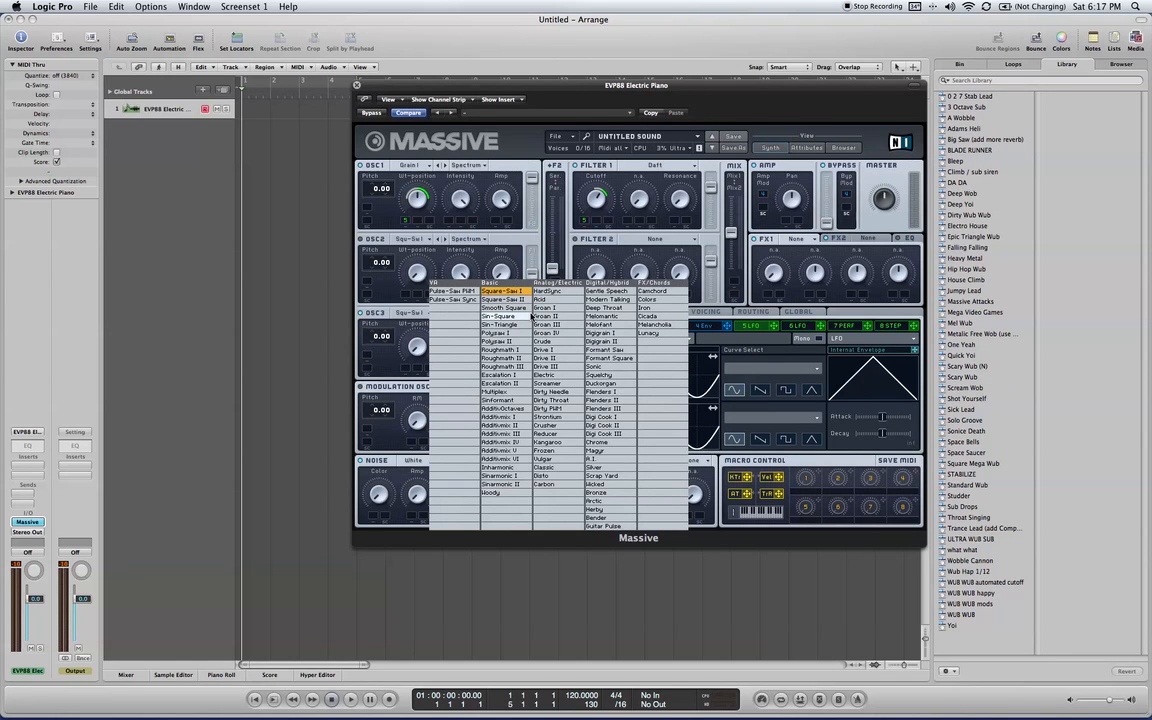
{"action": "left_click", "coordinate": [522, 309]}
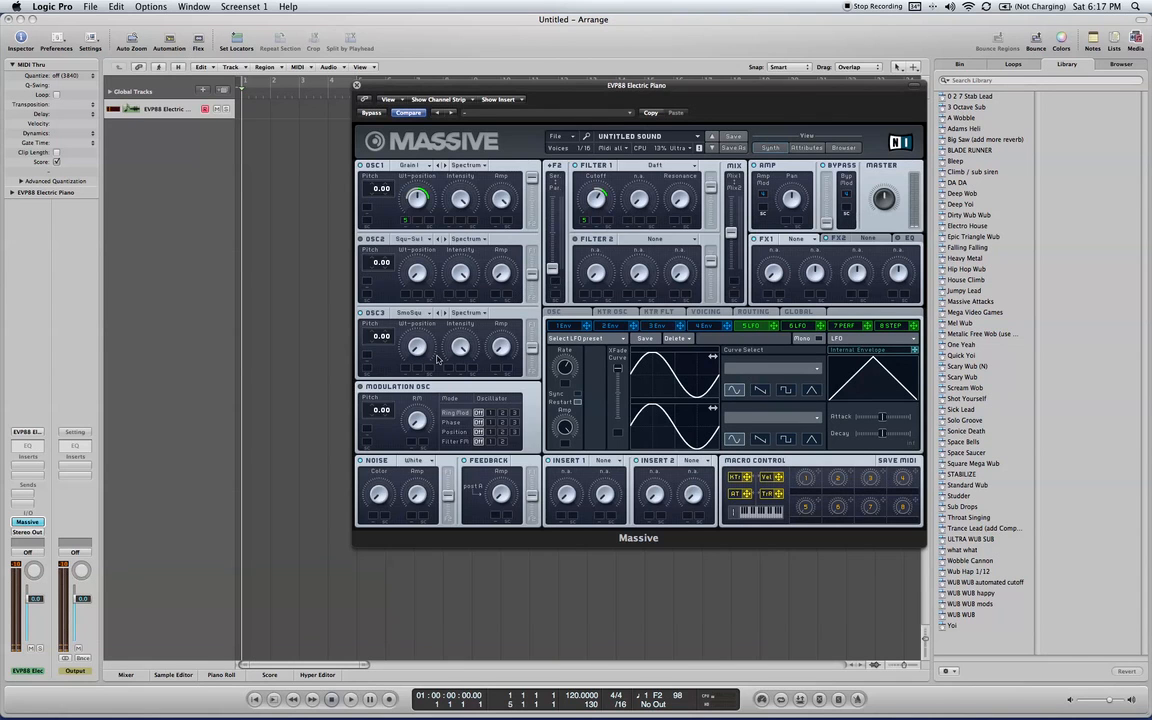
{"action": "left_click_drag", "start_coordinate": [373, 338], "coordinate": [372, 356]}
{"action": "left_click_drag", "start_coordinate": [378, 343], "coordinate": [374, 348]}
{"action": "left_click_drag", "start_coordinate": [374, 341], "coordinate": [375, 341]}
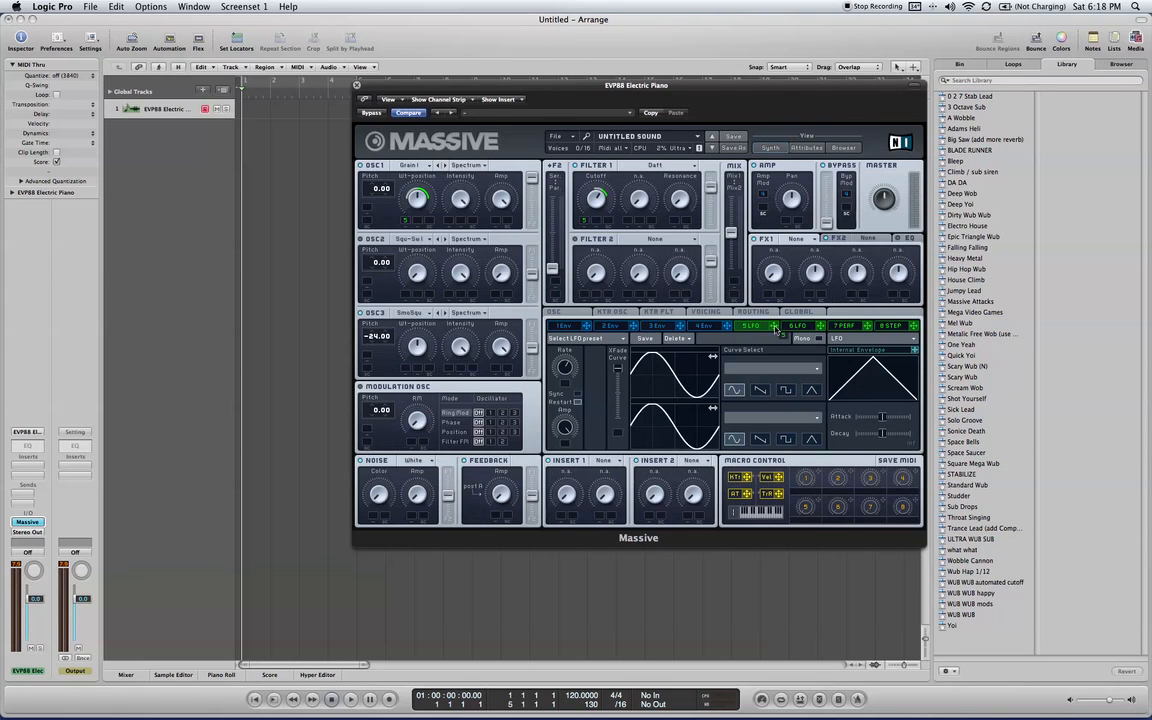
{"action": "left_click_drag", "start_coordinate": [384, 383], "coordinate": [406, 371]}
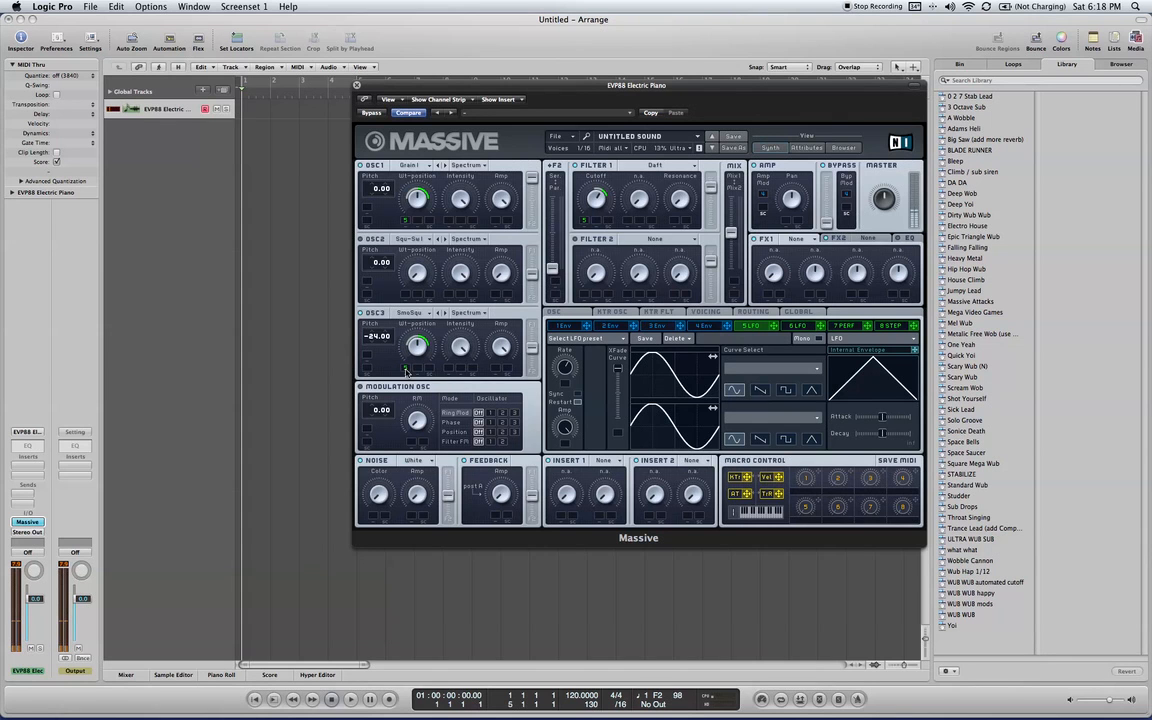
Lengthen the attack of envelope 4 and return to the LFO 5 settings
{"action": "left_click", "coordinate": [707, 327]}
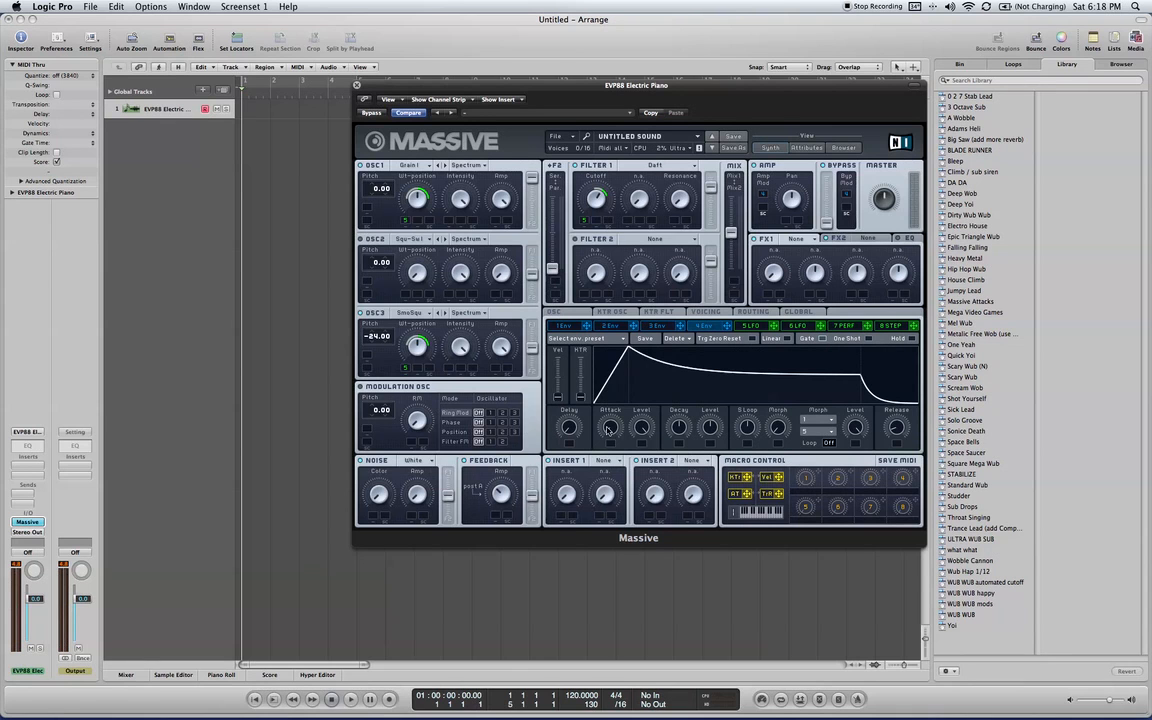
{"action": "left_click_drag", "start_coordinate": [608, 428], "coordinate": [567, 426]}
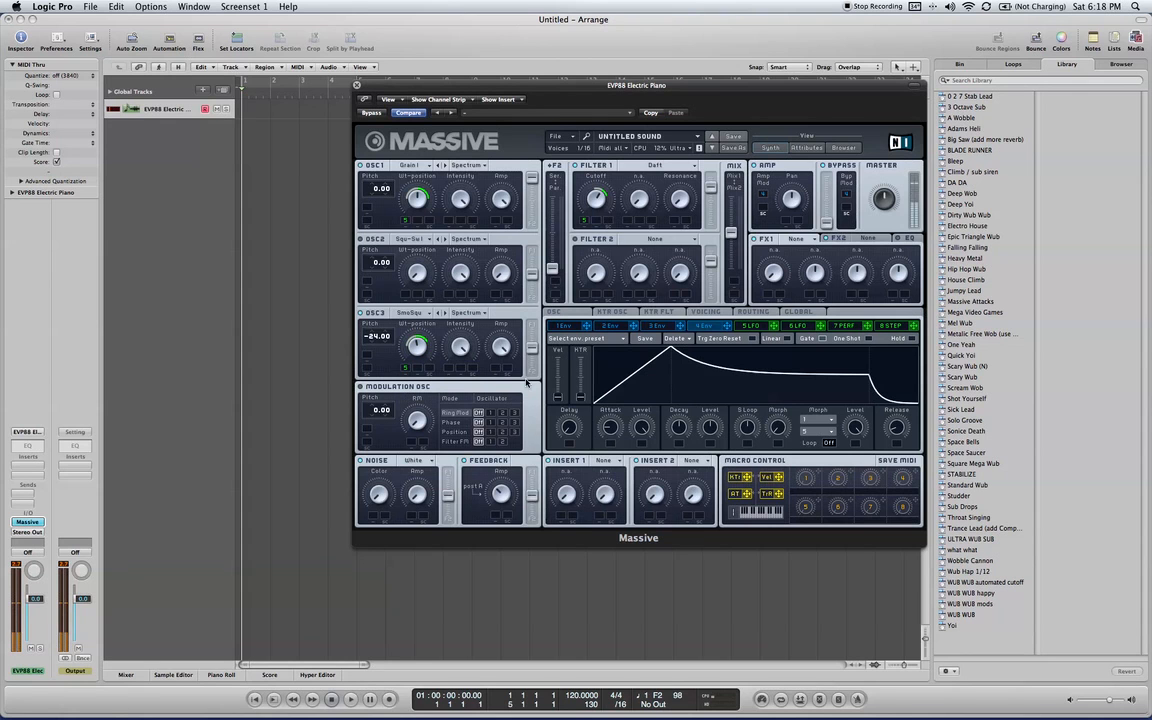
{"action": "left_click", "coordinate": [748, 326]}
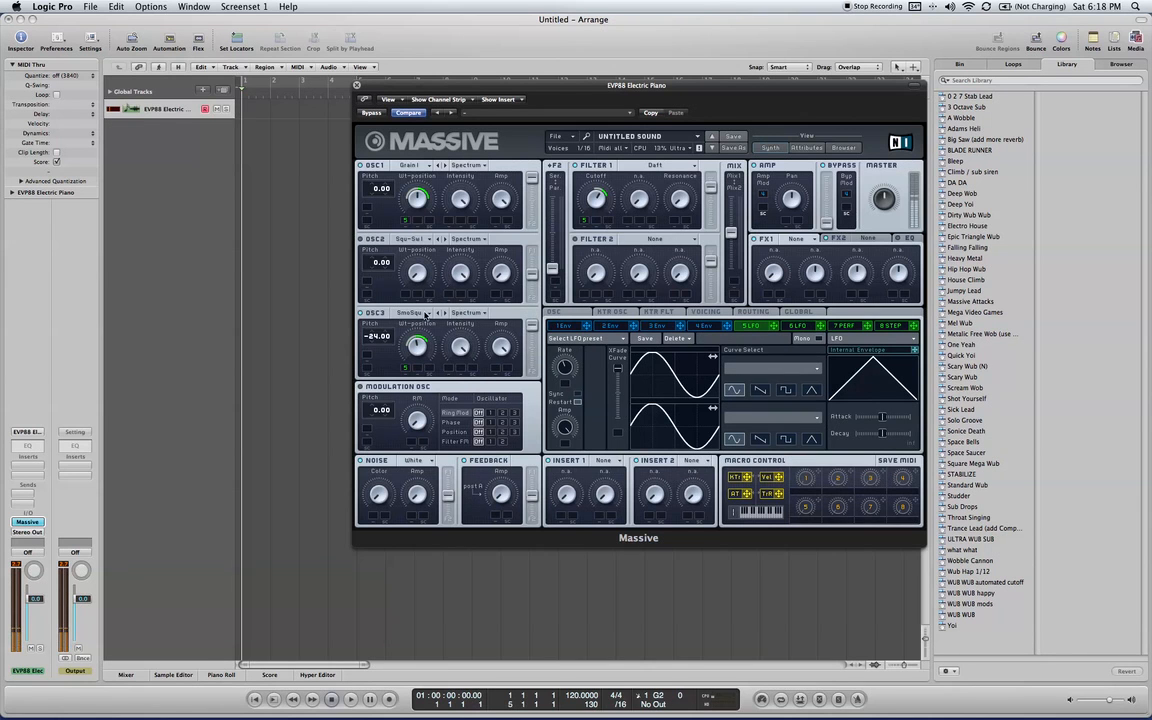
Change the OSC3 wavetable to Sin-Triangle
{"action": "left_click", "coordinate": [425, 314]}
{"action": "left_click", "coordinate": [452, 292]}
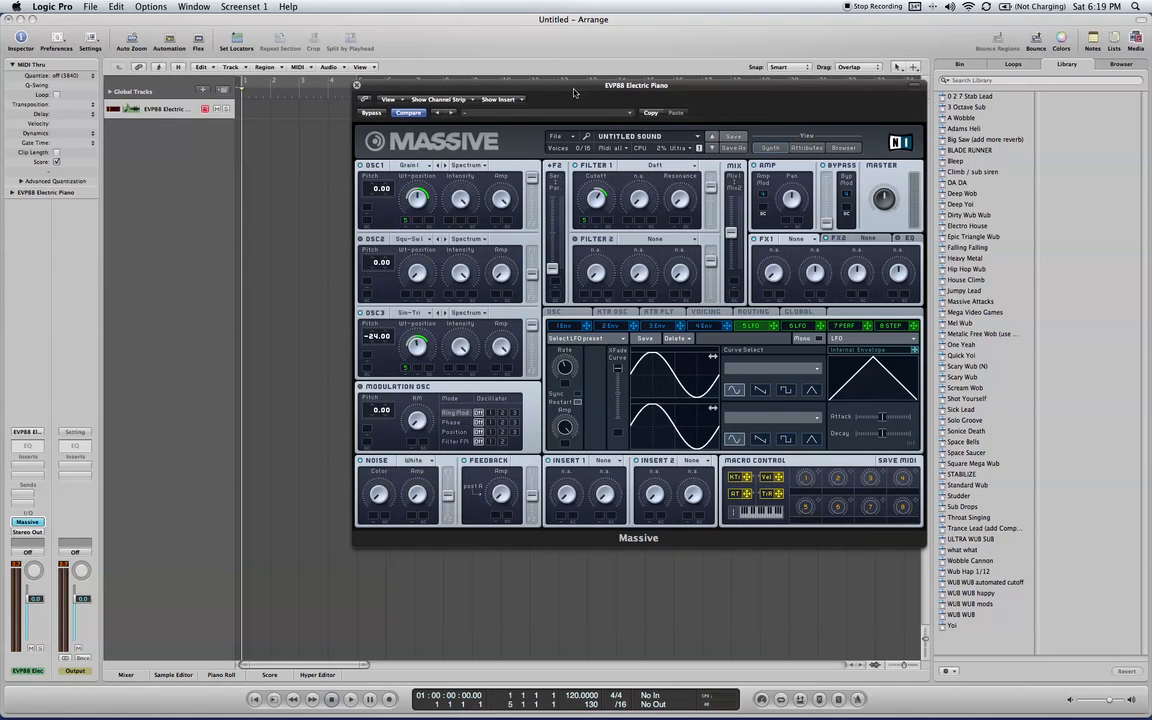
Set the FX1 master effect to Tele Tube
{"action": "left_click_drag", "start_coordinate": [574, 93], "coordinate": [560, 114]}
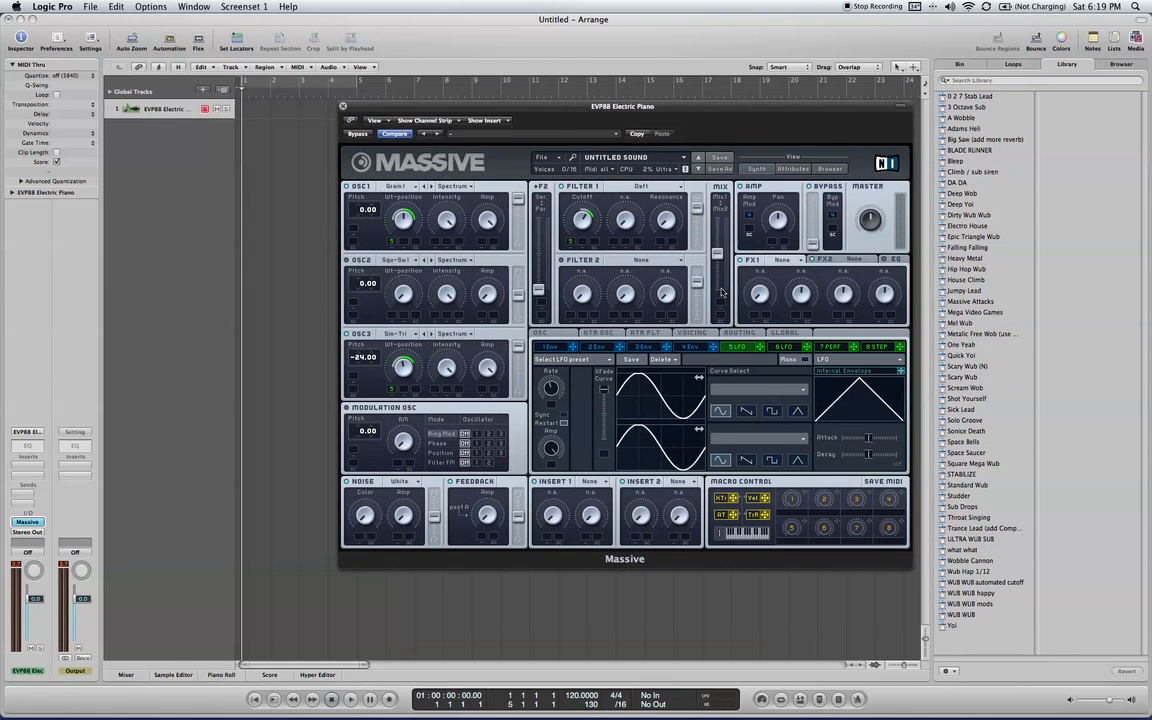
{"action": "left_click", "coordinate": [785, 259]}
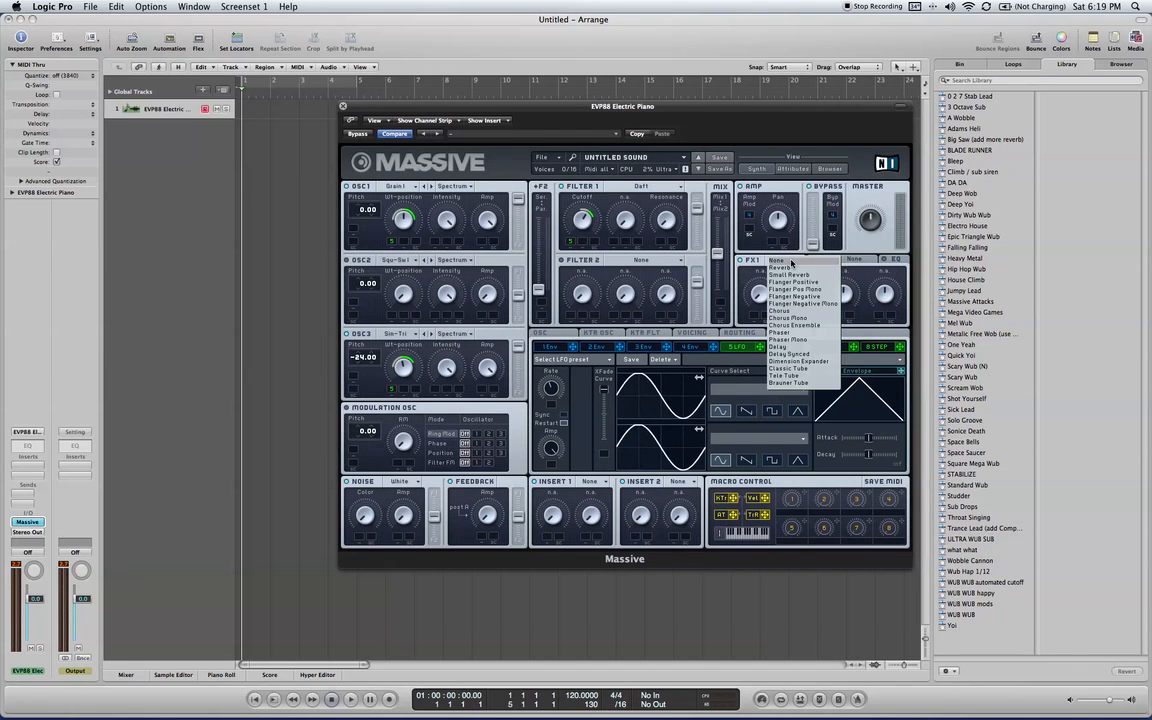
{"action": "left_click", "coordinate": [806, 376]}
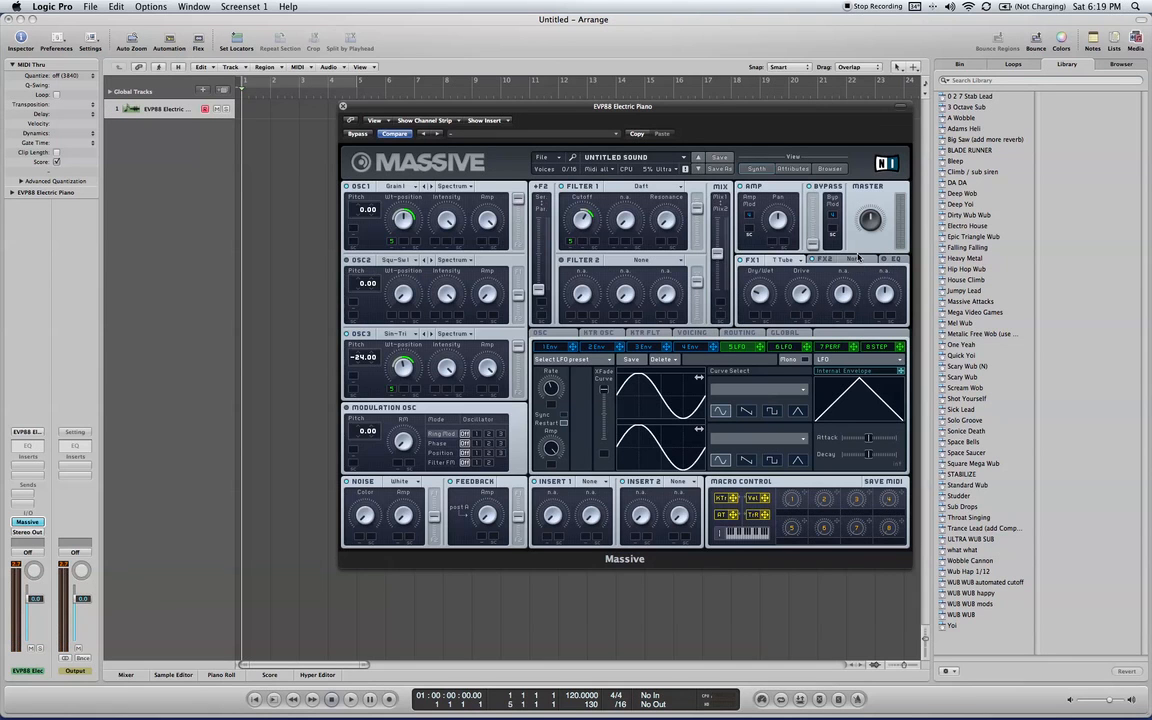
Examine the available FX2 effects and the EQ controls, and return to the FX1 settings
{"action": "left_click", "coordinate": [857, 261]}
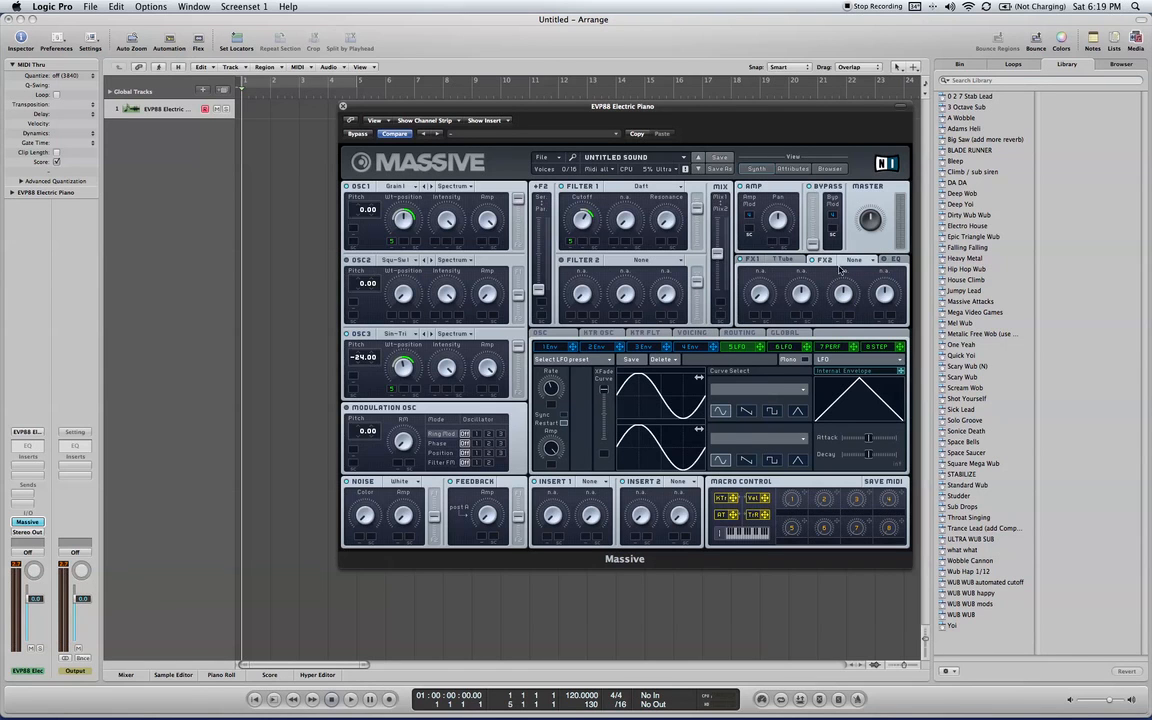
{"action": "left_click", "coordinate": [871, 262]}
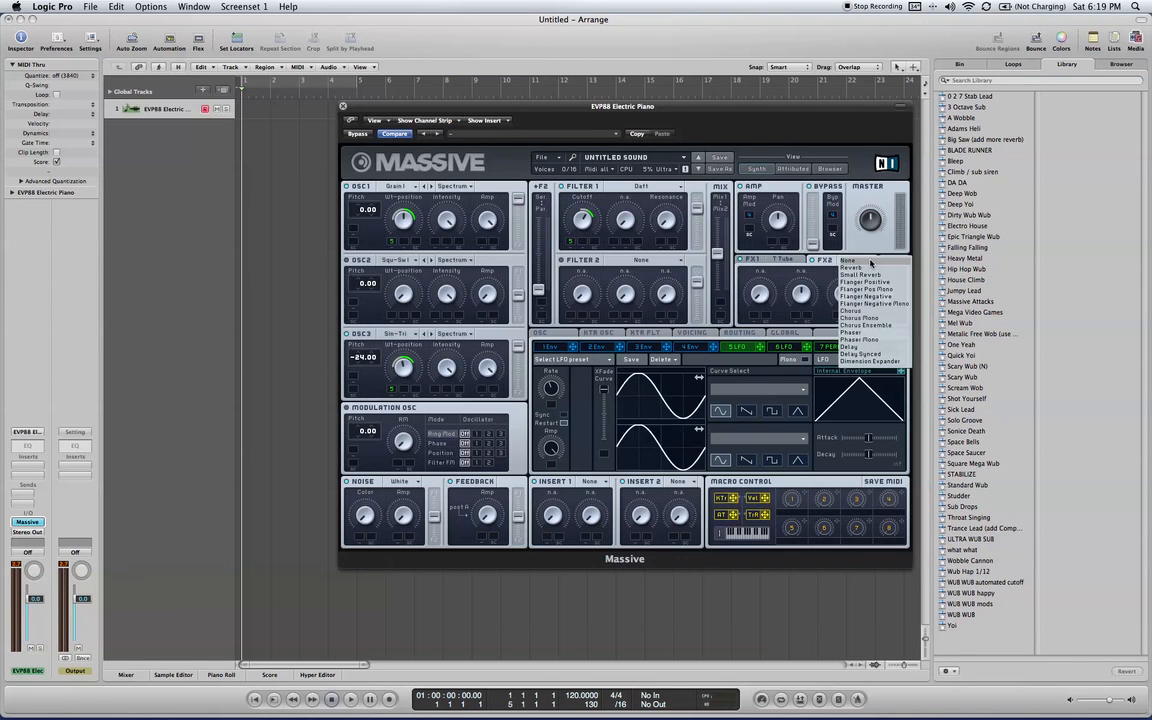
{"action": "left_click", "coordinate": [895, 262]}
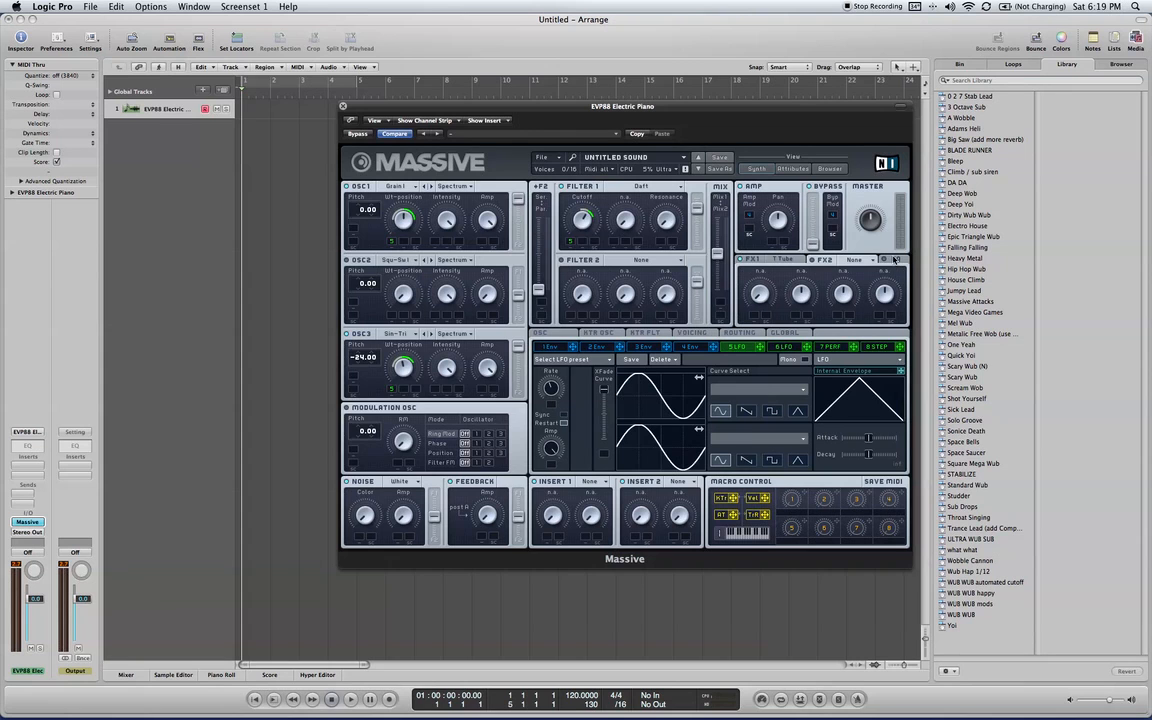
{"action": "left_click", "coordinate": [895, 260]}
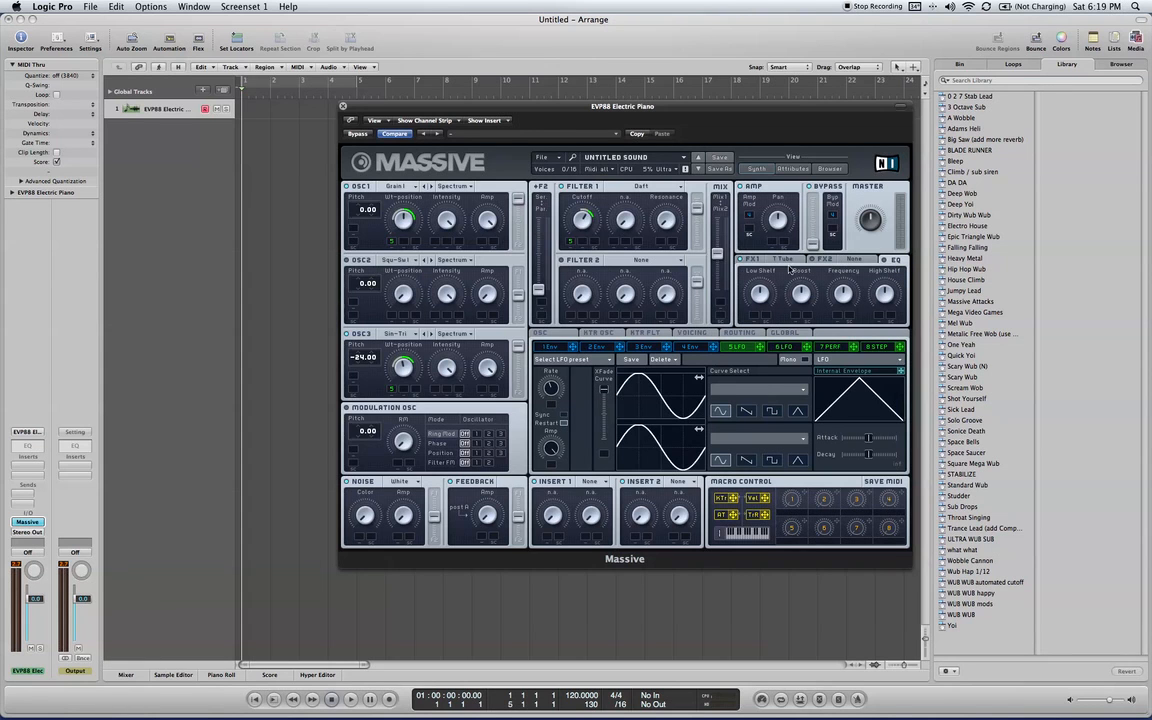
{"action": "left_click", "coordinate": [774, 255]}
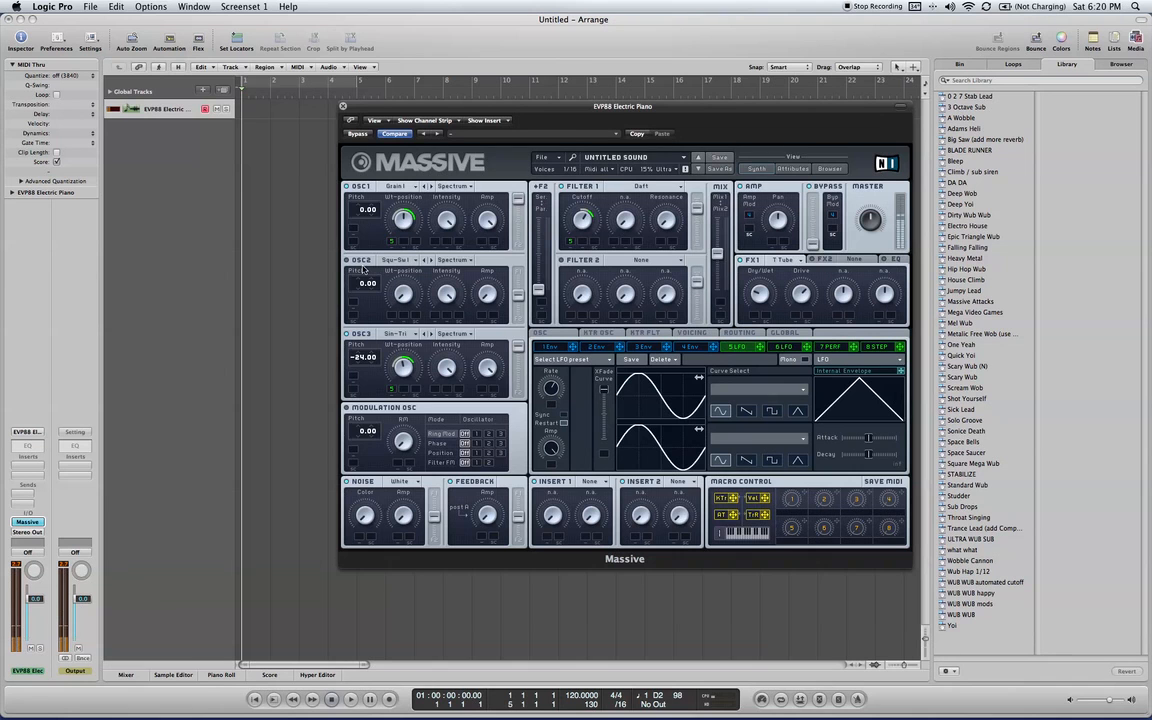
{"action": "left_click_drag", "start_coordinate": [569, 111], "coordinate": [562, 112]}
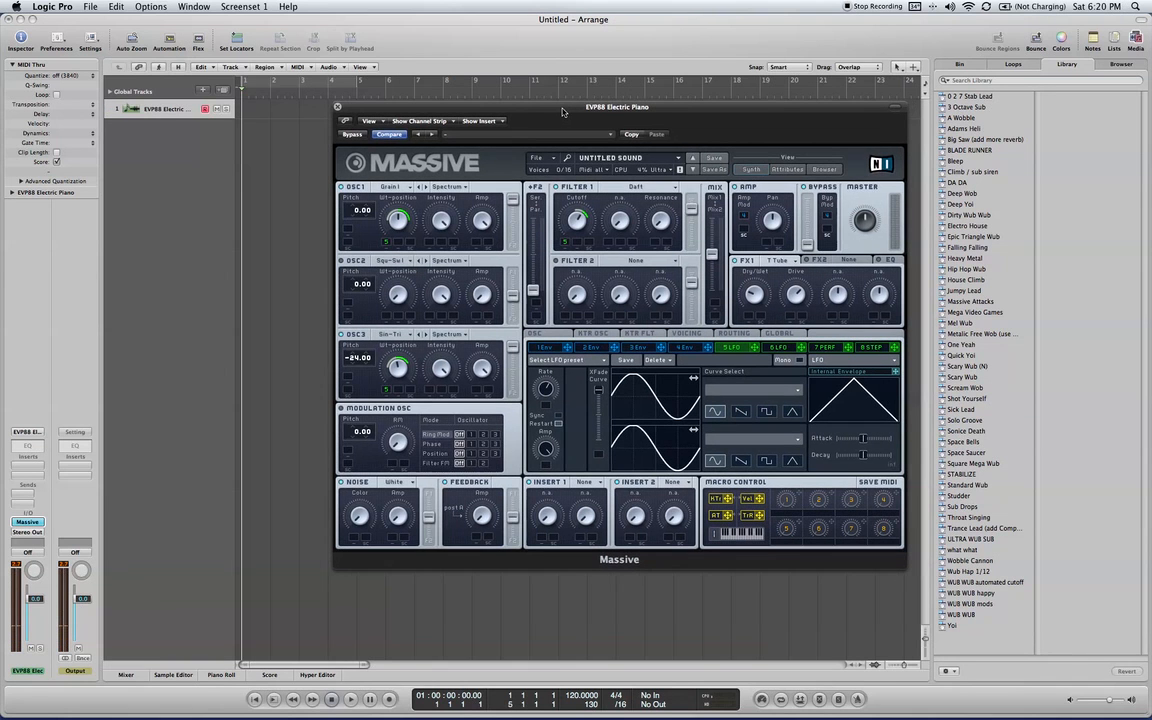